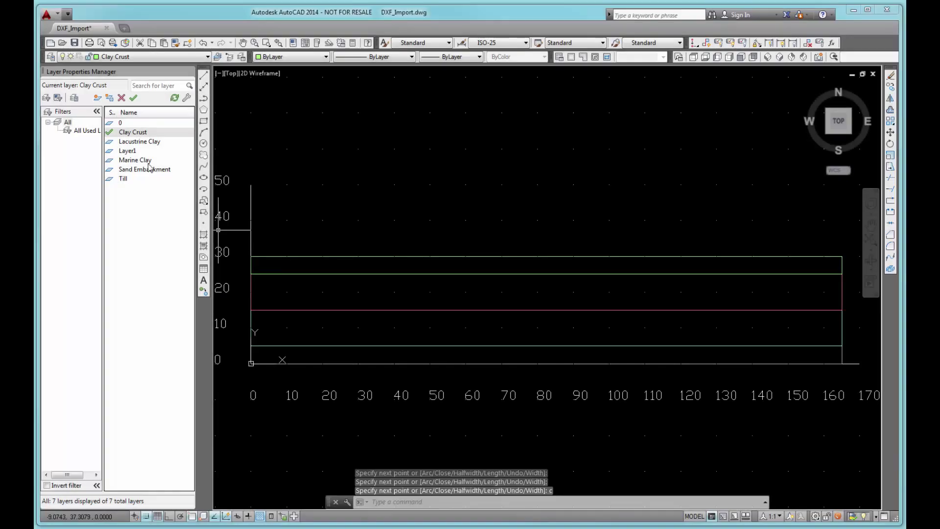
Make Sand Embankment the current layer in Layer Properties.
{"action": "left_click", "coordinate": [150, 169]}
{"action": "right_click", "coordinate": [148, 170]}
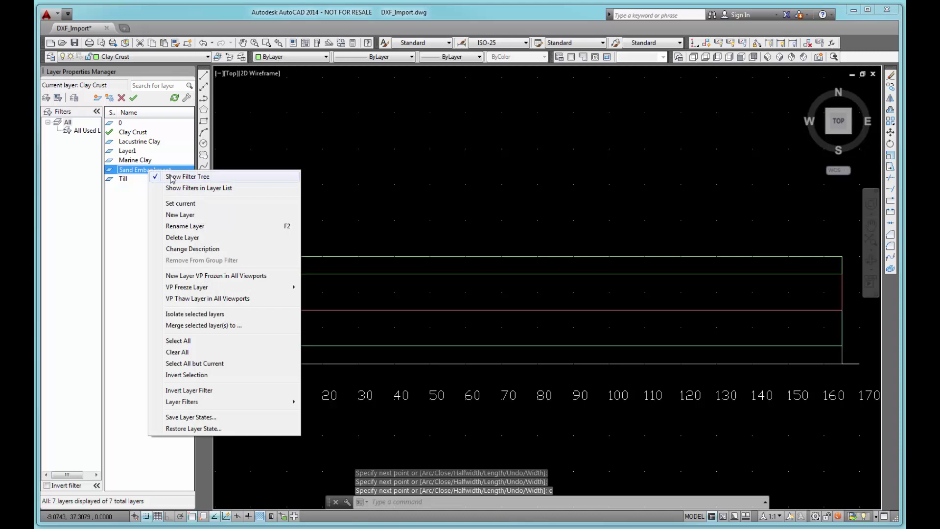
{"action": "left_click", "coordinate": [190, 204]}
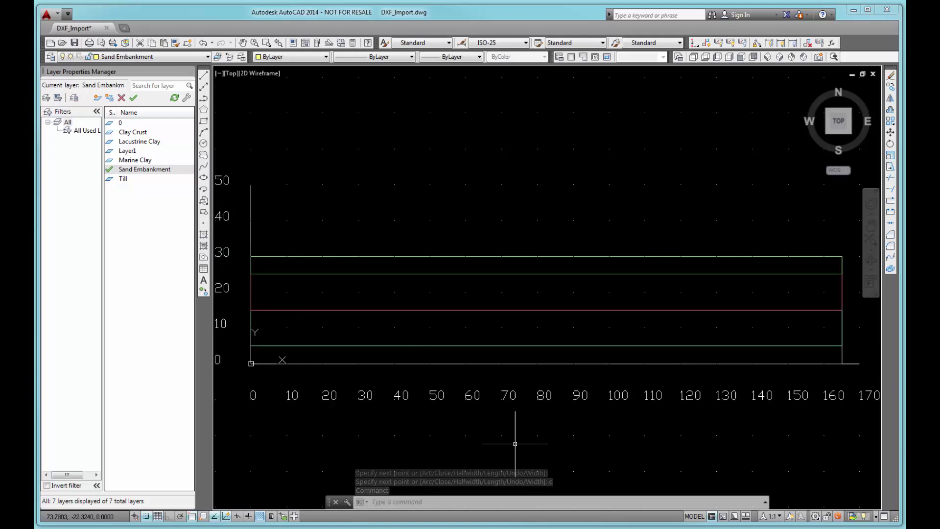
Draw a closed polyline through 0,30, 140,30, 125,35, 60,35, 45,40 and 0,40.
{"action": "type", "text": "pline"}
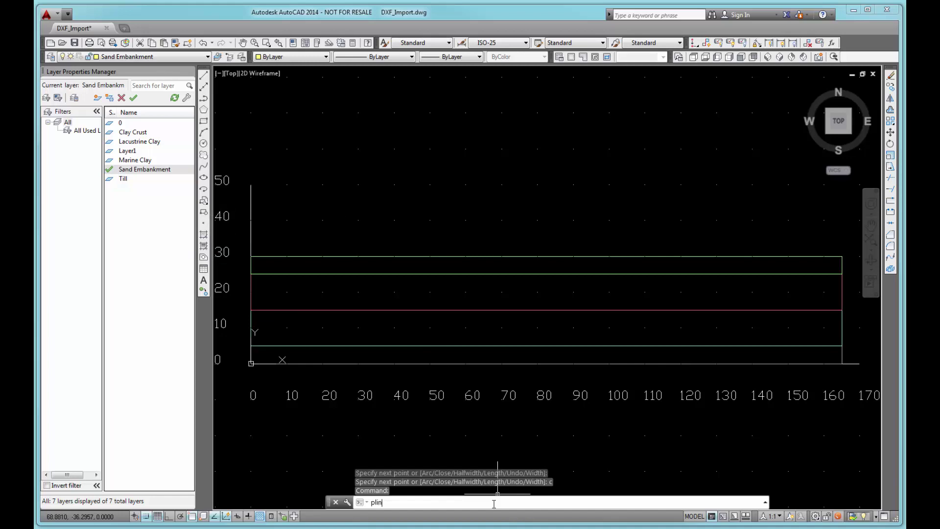
{"action": "key", "text": "Return"}
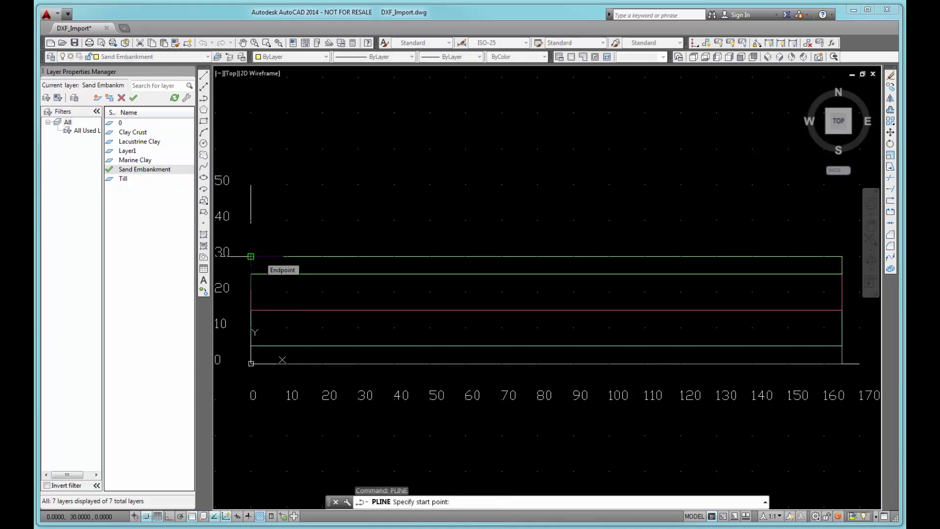
{"action": "left_click", "coordinate": [251, 256]}
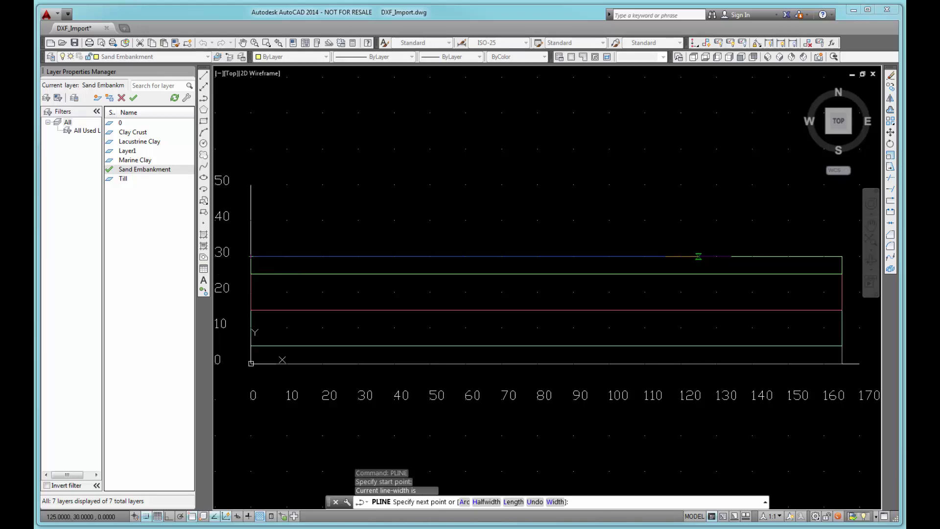
{"action": "left_click", "coordinate": [753, 257]}
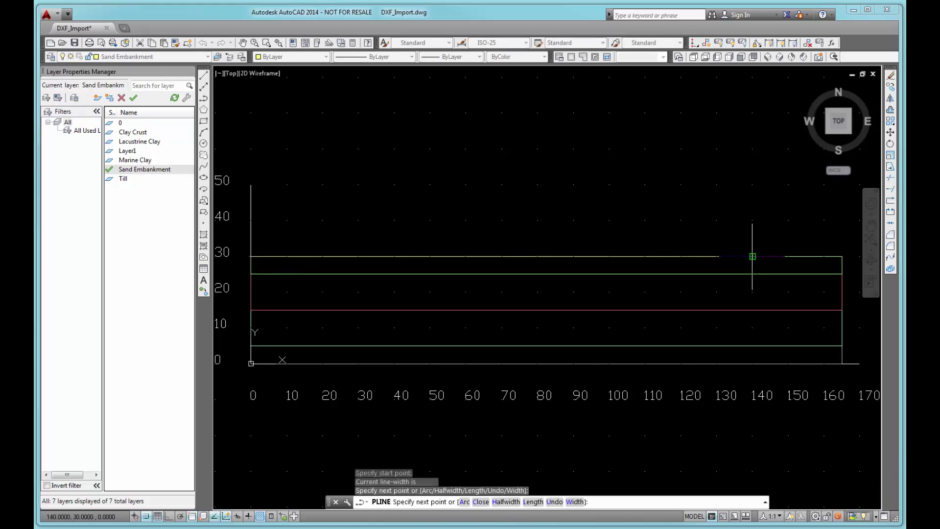
{"action": "left_click", "coordinate": [699, 239]}
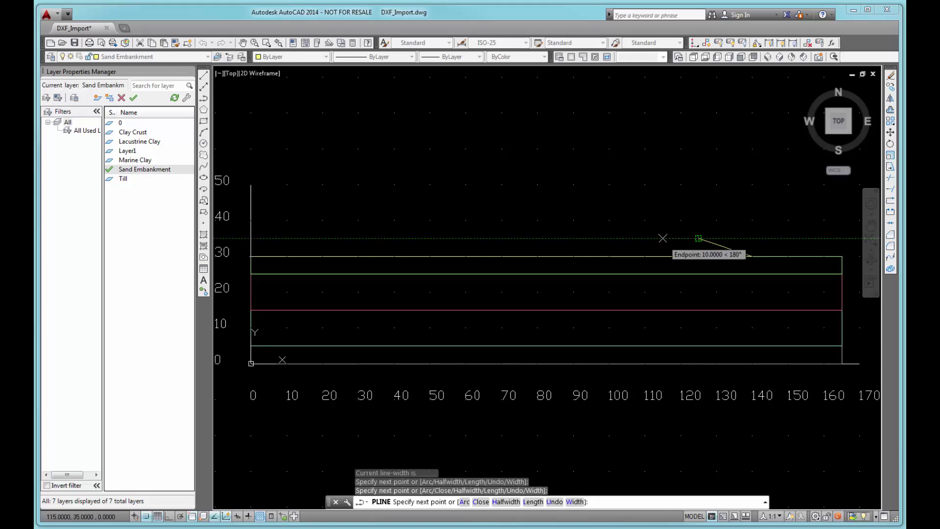
{"action": "left_click", "coordinate": [465, 239]}
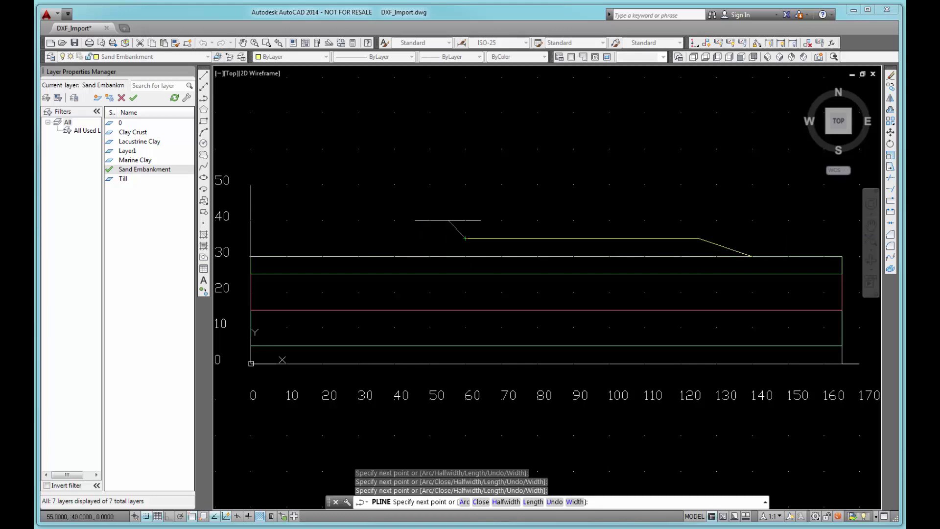
{"action": "left_click", "coordinate": [412, 220]}
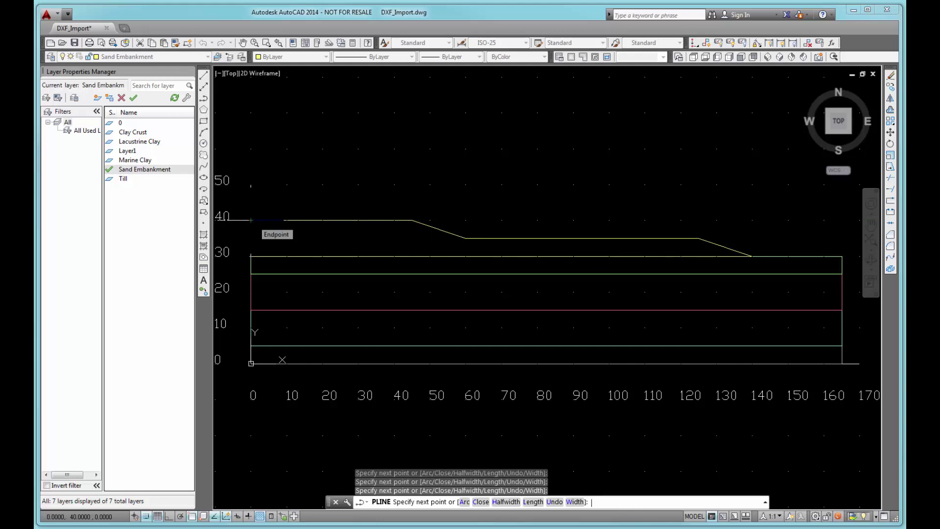
{"action": "type", "text": "c"}
{"action": "key", "text": "Return"}
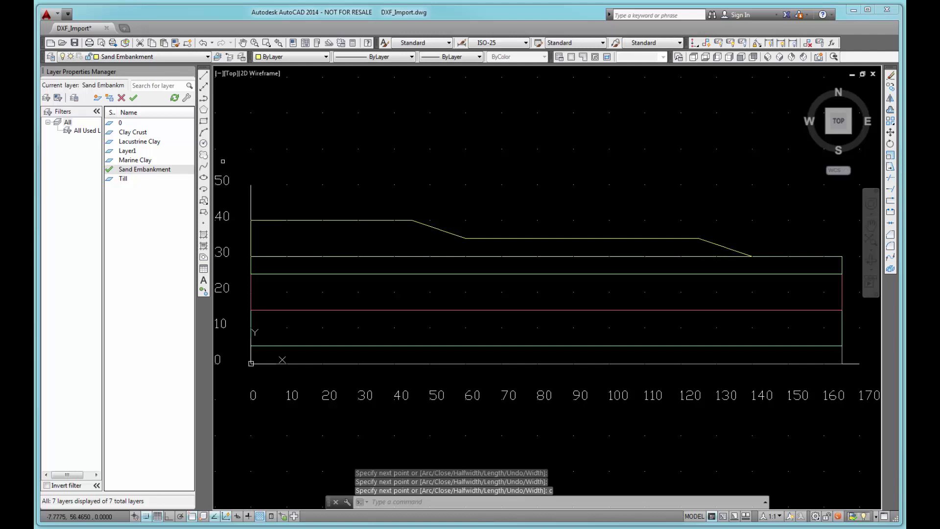
Save the drawing and export a copy as AutoCAD 2013 DXF named DXF_Import.dxf.
{"action": "left_click", "coordinate": [75, 43]}
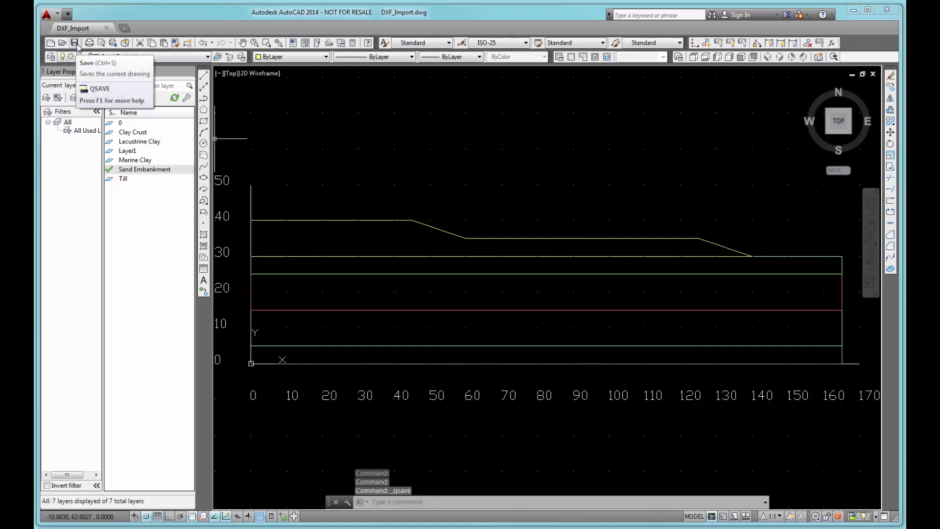
{"action": "left_click", "coordinate": [47, 15]}
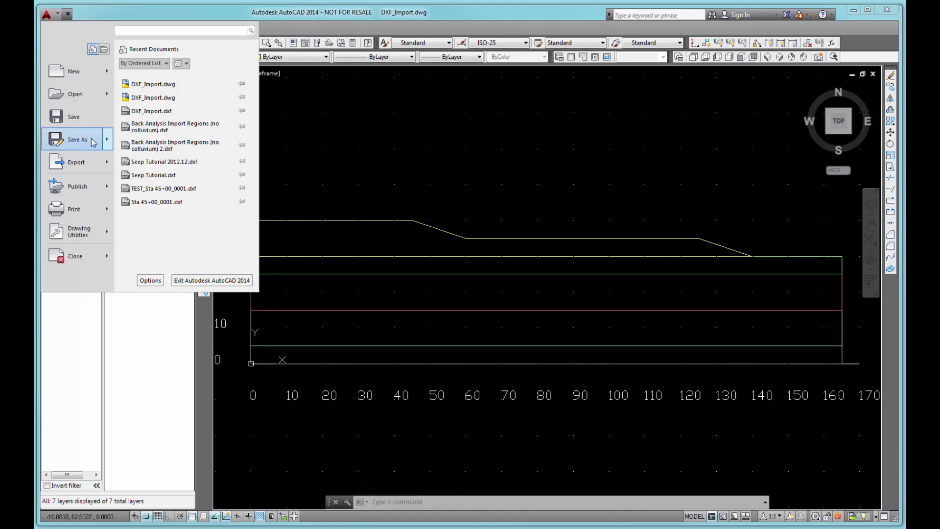
{"action": "mouse_move", "coordinate": [96, 141]}
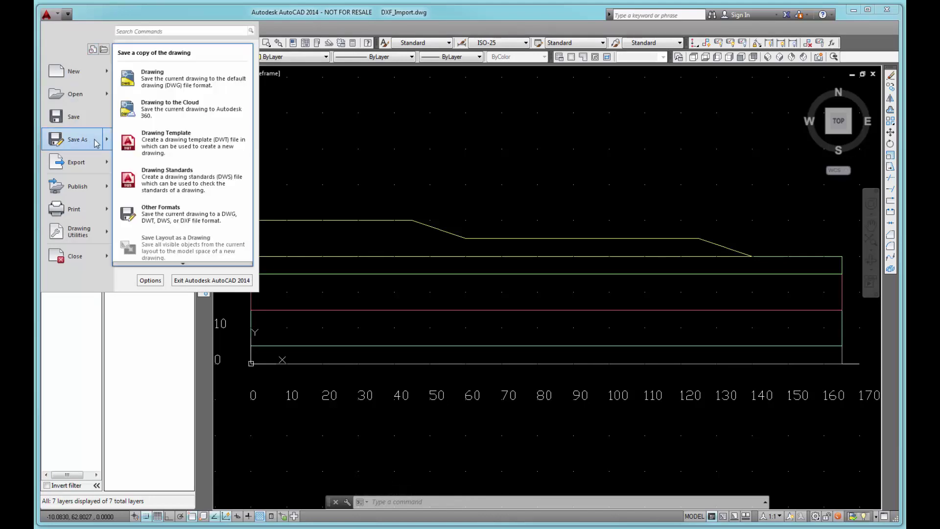
{"action": "left_click", "coordinate": [165, 218]}
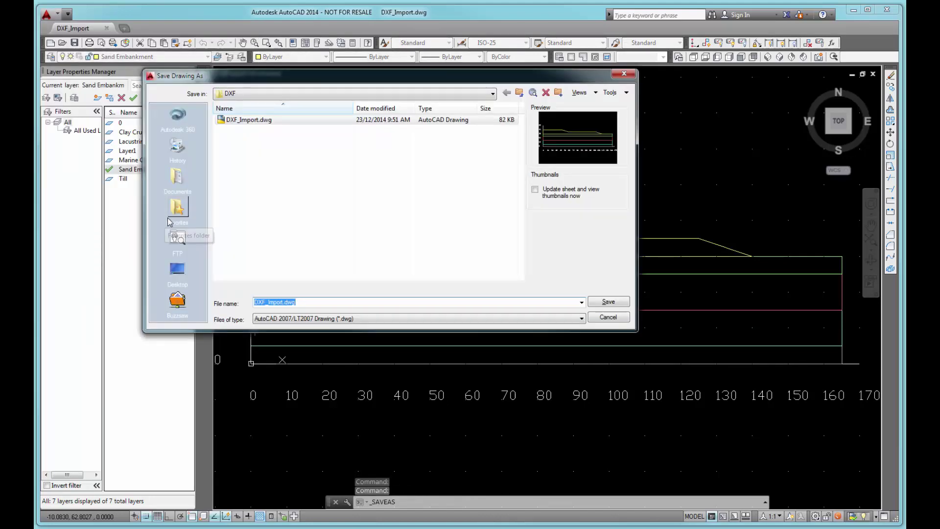
{"action": "left_click", "coordinate": [366, 320]}
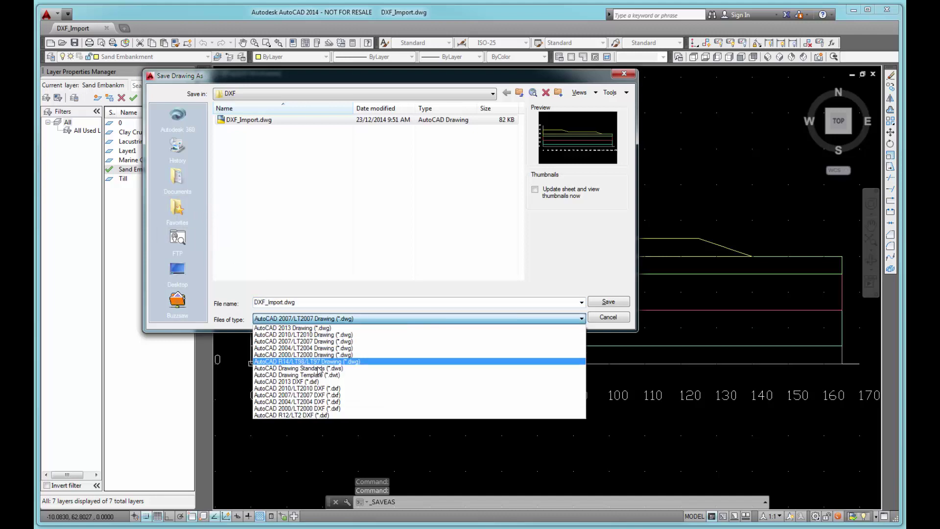
{"action": "left_click", "coordinate": [331, 354]}
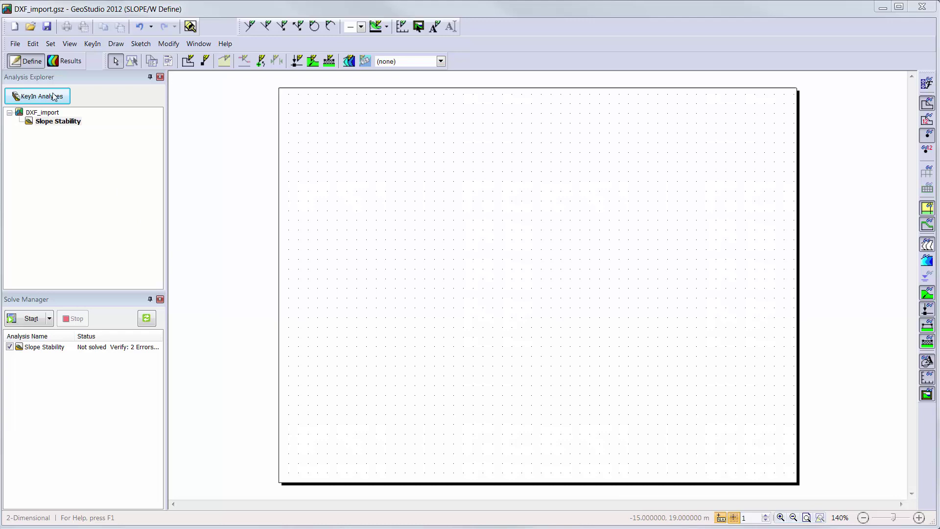
Open DXF_Import.dxf through File > Import Regions.
{"action": "left_click", "coordinate": [16, 44]}
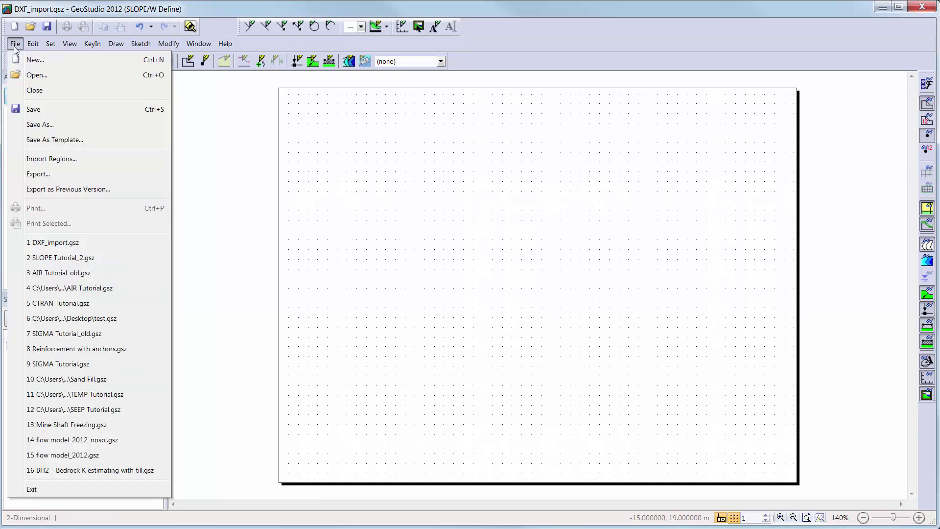
{"action": "left_click", "coordinate": [20, 161]}
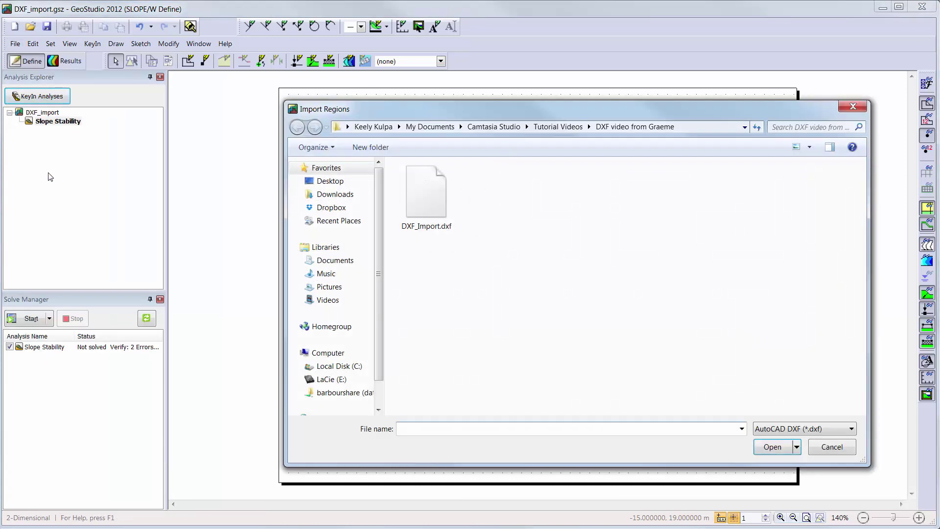
{"action": "left_click", "coordinate": [424, 209]}
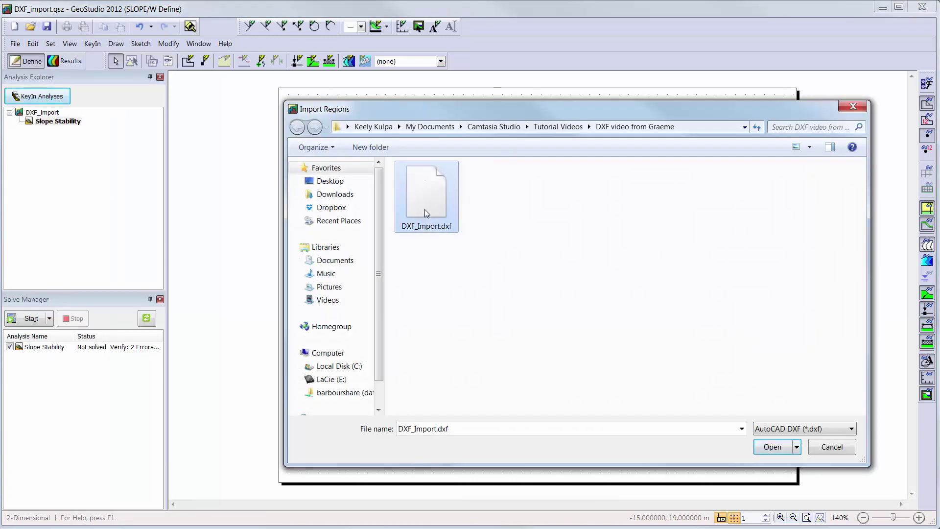
{"action": "left_click", "coordinate": [770, 446]}
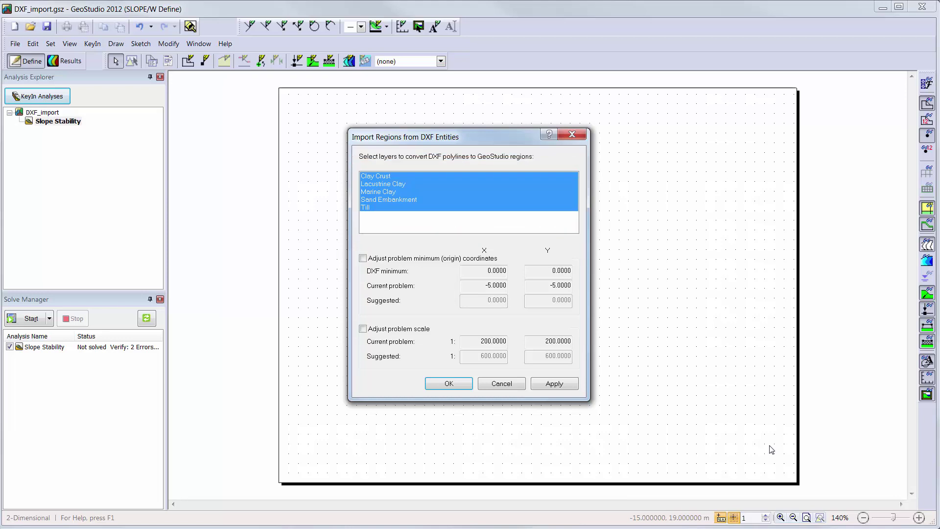
Turn on origin adjustment with a suggested origin of -20, -20.
{"action": "left_click", "coordinate": [363, 259]}
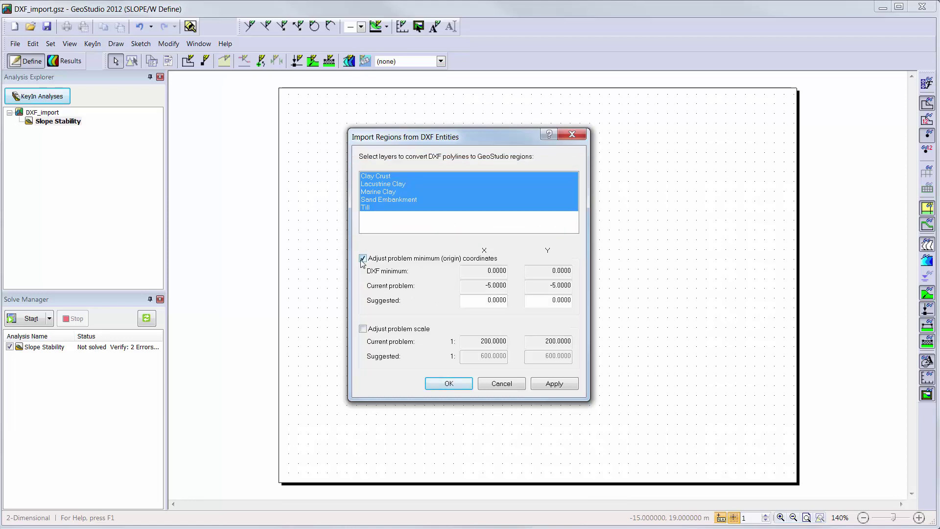
{"action": "left_click", "coordinate": [488, 300]}
{"action": "type", "text": "-2"}
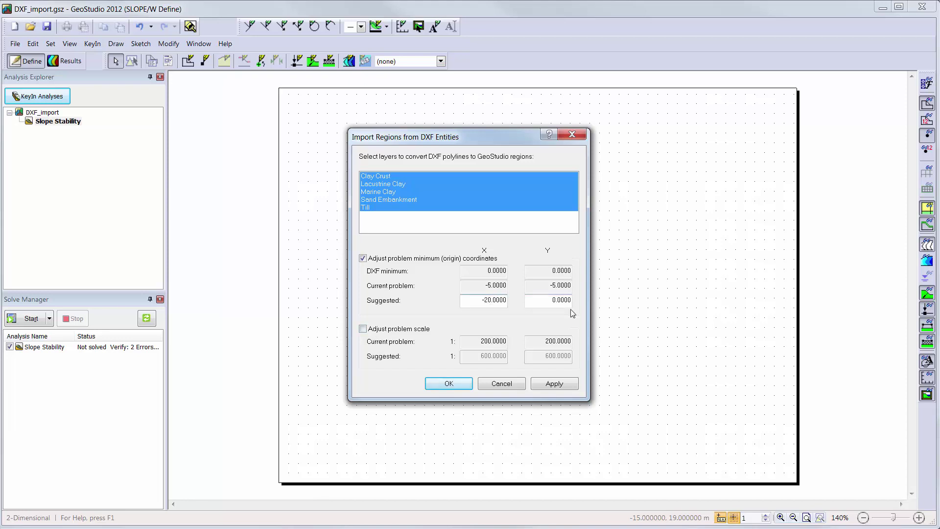
{"action": "double_click", "coordinate": [560, 298]}
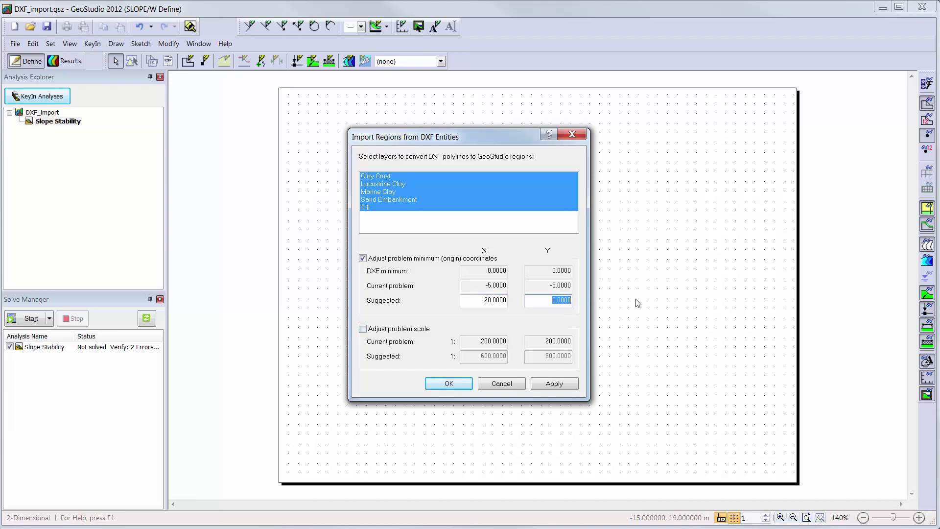
{"action": "type", "text": "-20"}
Turn on scale adjustment with a suggested X and Y scale of 800.
{"action": "left_click", "coordinate": [363, 329]}
{"action": "key", "text": "Tab"}
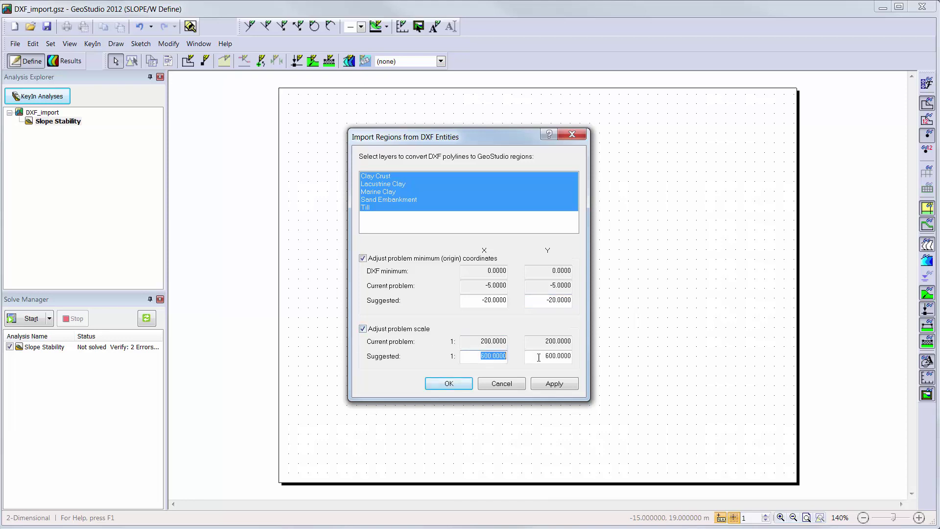
{"action": "type", "text": "800"}
{"action": "left_click", "coordinate": [539, 357]}
{"action": "type", "text": "80"}
{"action": "key", "text": "Delete"}
{"action": "key", "text": "Delete"}
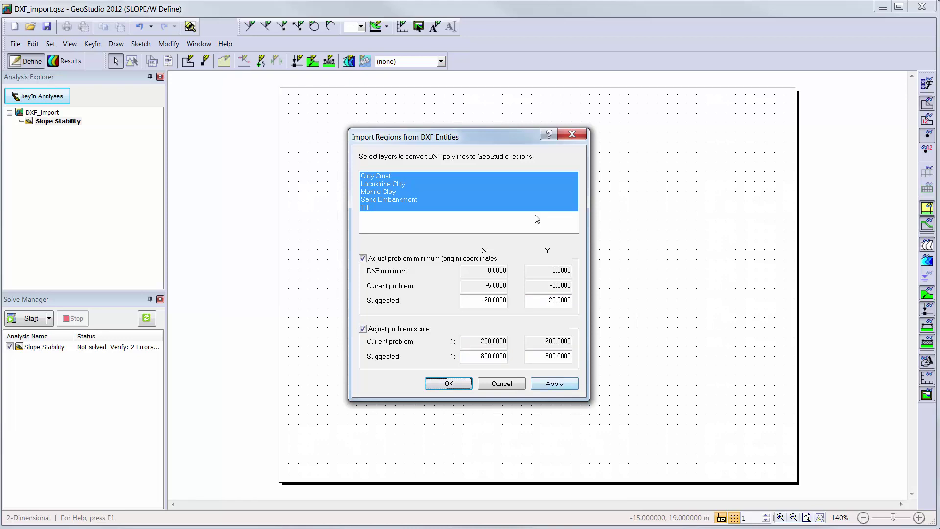
Apply the import, change the Y origin to -50, reapply and confirm.
{"action": "left_click_drag", "start_coordinate": [498, 134], "coordinate": [189, 139]}
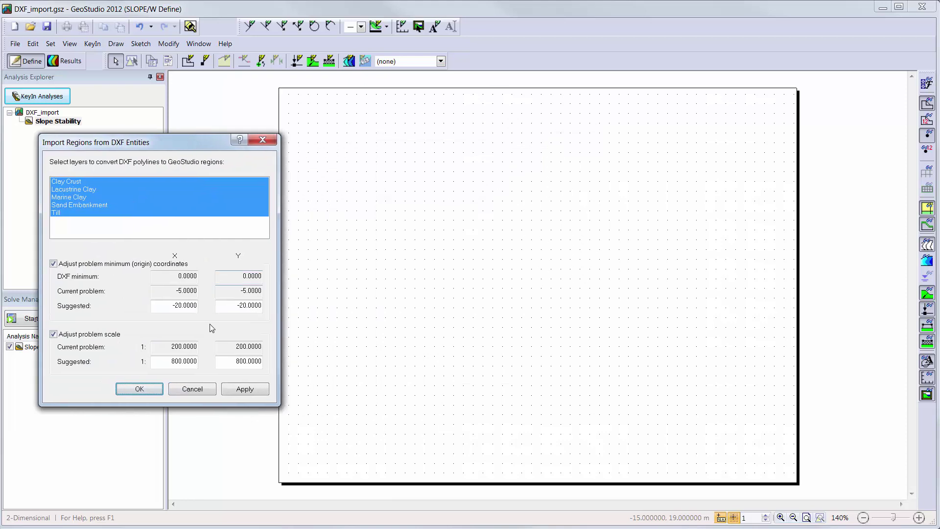
{"action": "left_click", "coordinate": [243, 390]}
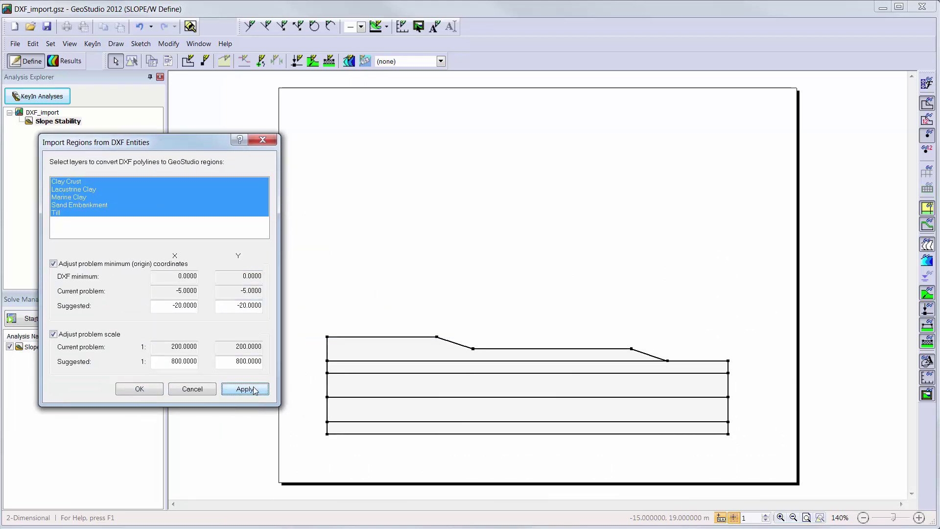
{"action": "left_click_drag", "start_coordinate": [239, 306], "coordinate": [246, 305]}
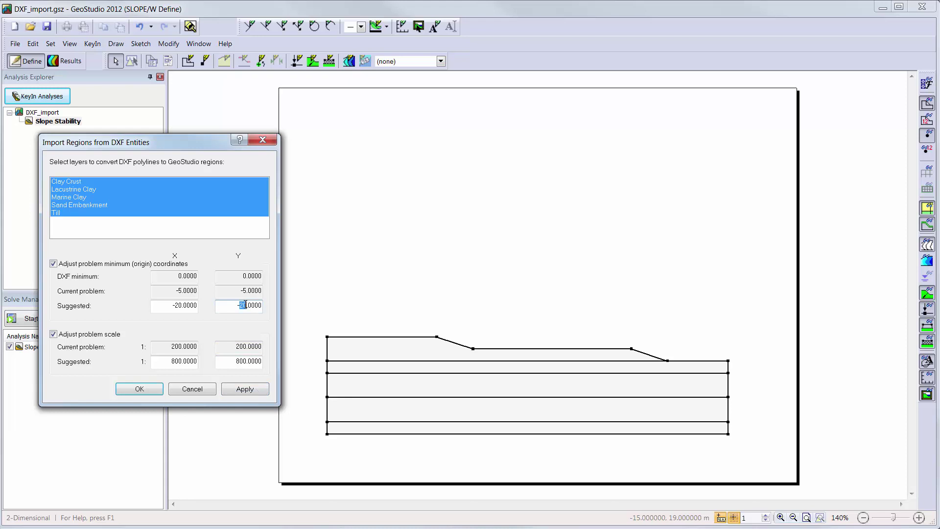
{"action": "type", "text": "5"}
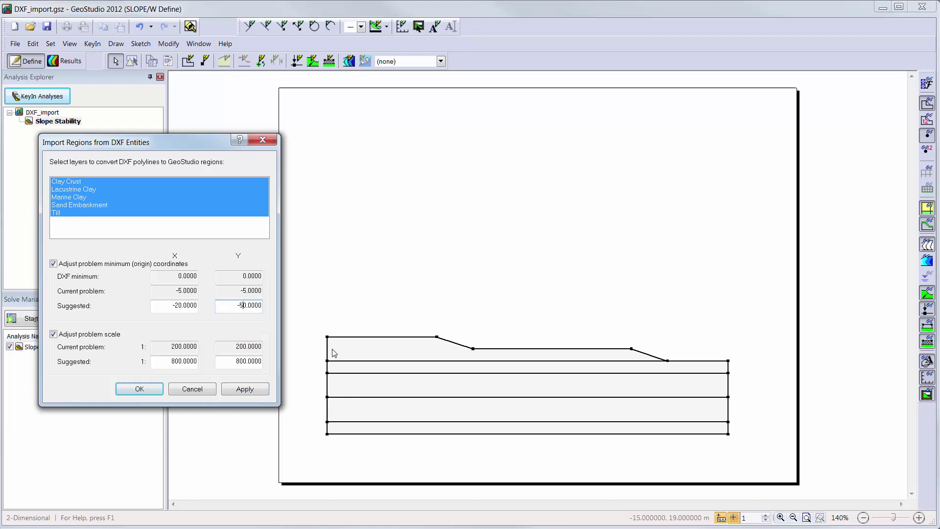
{"action": "left_click", "coordinate": [245, 389]}
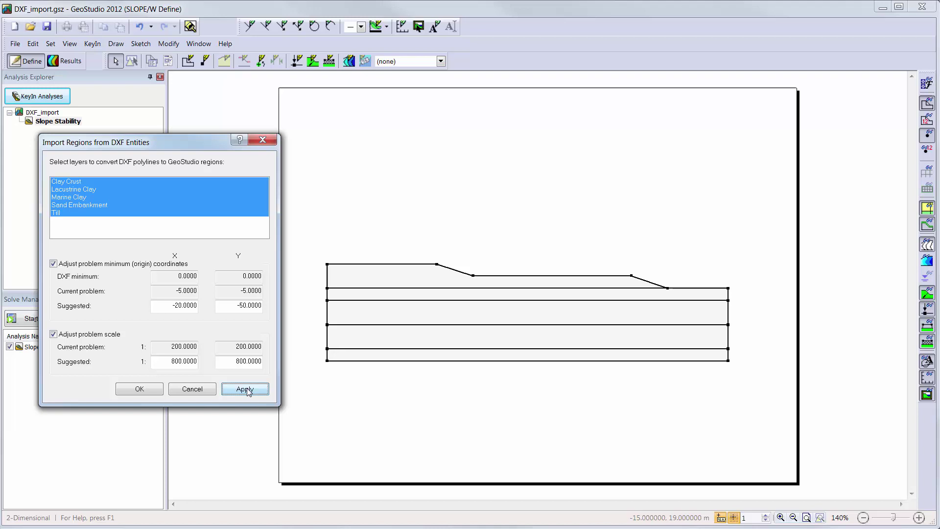
{"action": "left_click", "coordinate": [139, 389]}
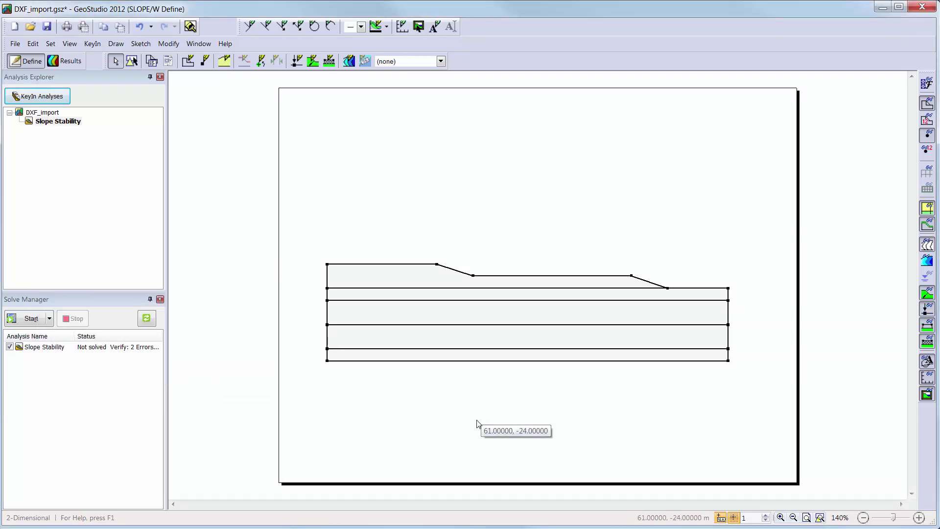
Zoom to fit the slope and check regions 1–5 in the KeyIn Regions list.
{"action": "left_click", "coordinate": [821, 518]}
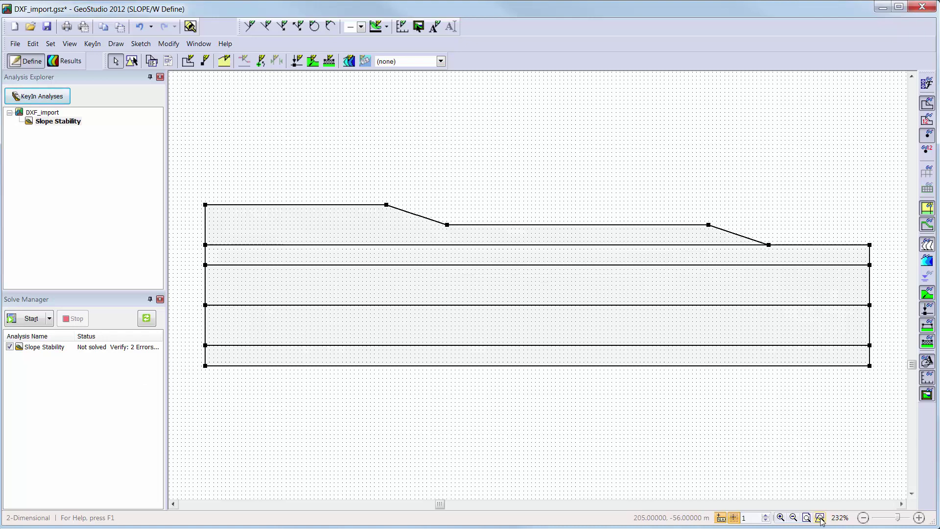
{"action": "left_click", "coordinate": [99, 46]}
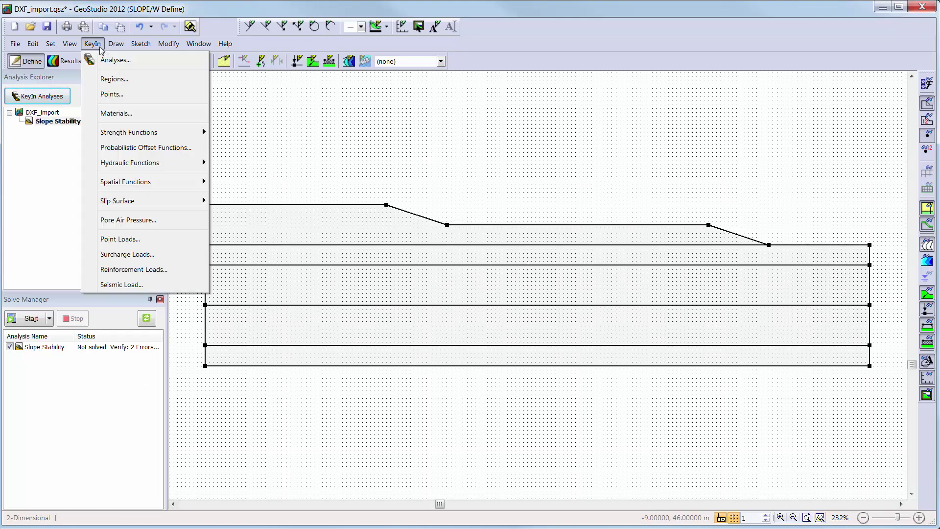
{"action": "left_click", "coordinate": [99, 80]}
{"action": "left_click", "coordinate": [336, 141]}
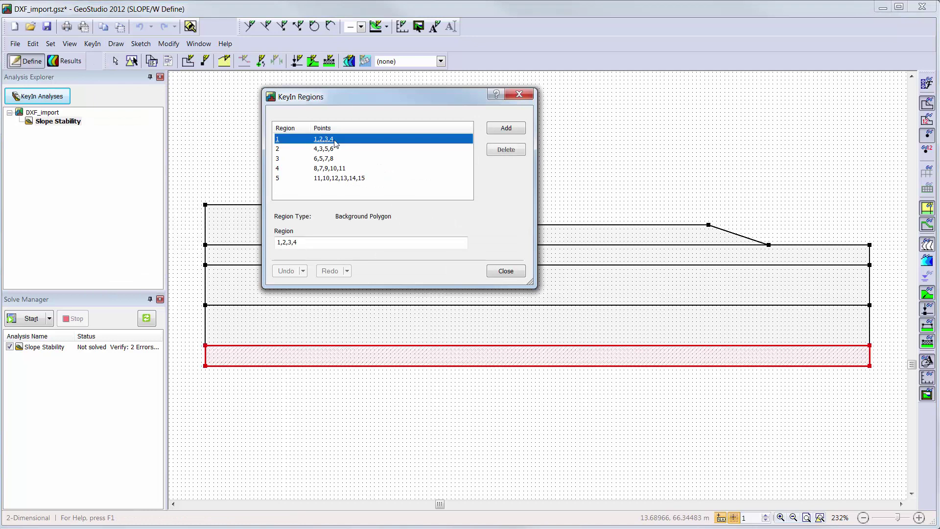
{"action": "left_click", "coordinate": [335, 149]}
{"action": "left_click", "coordinate": [336, 159]}
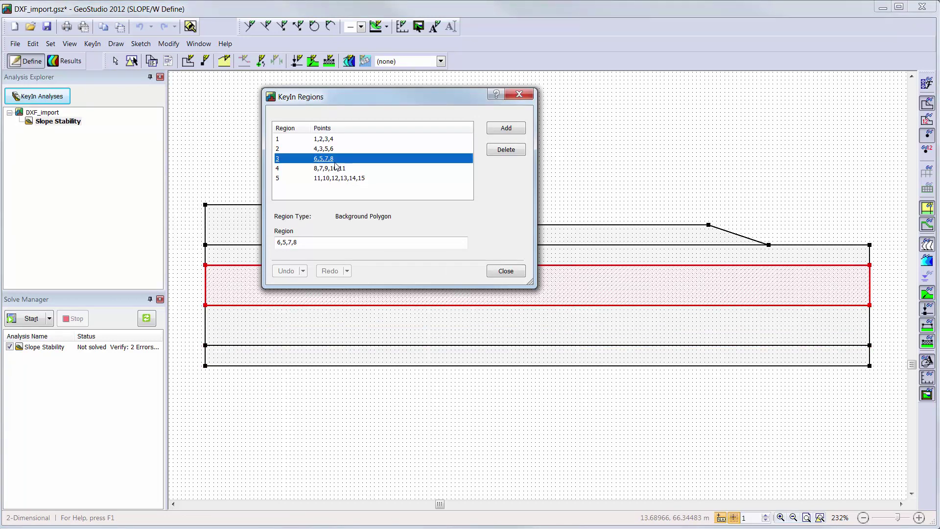
{"action": "left_click", "coordinate": [336, 168]}
{"action": "left_click", "coordinate": [342, 178]}
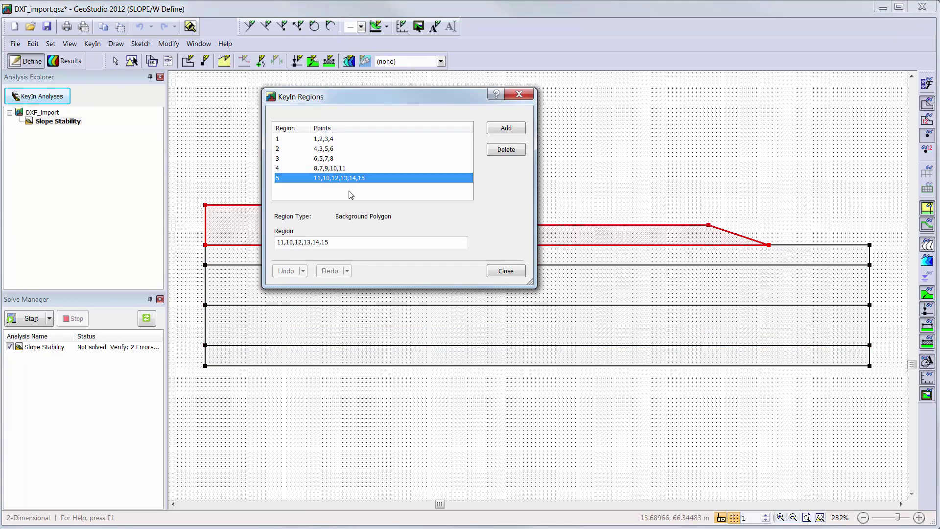
{"action": "left_click", "coordinate": [505, 272]}
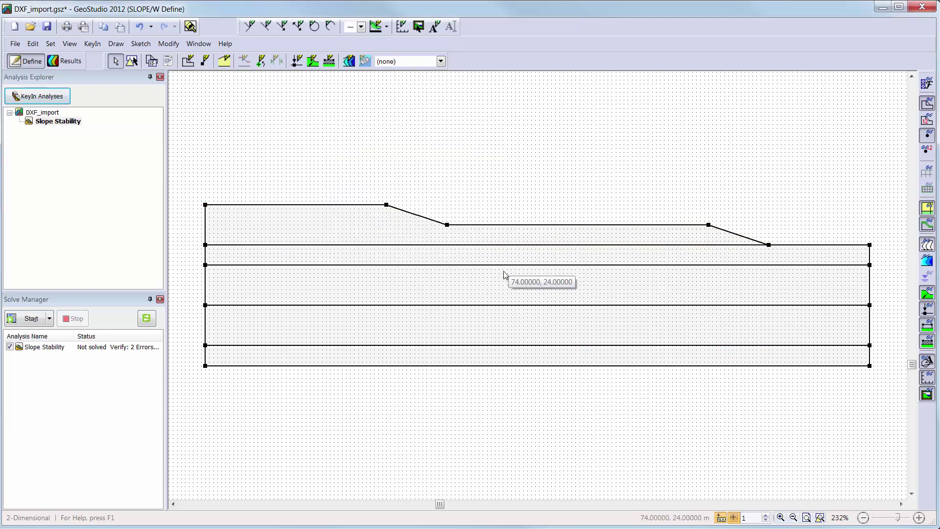
Export the geometry as AutoCAD DXF named DXF_export with Export All Layers ticked.
{"action": "left_click", "coordinate": [16, 45]}
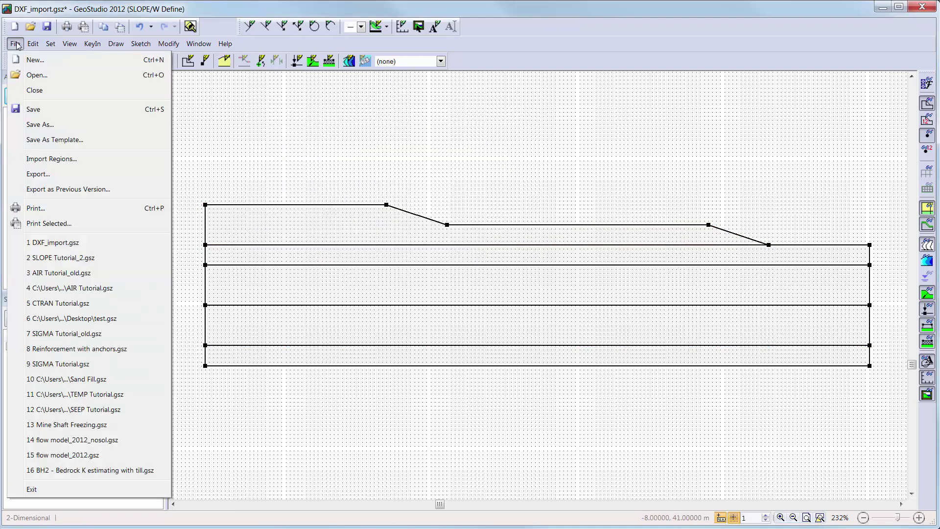
{"action": "left_click", "coordinate": [39, 175]}
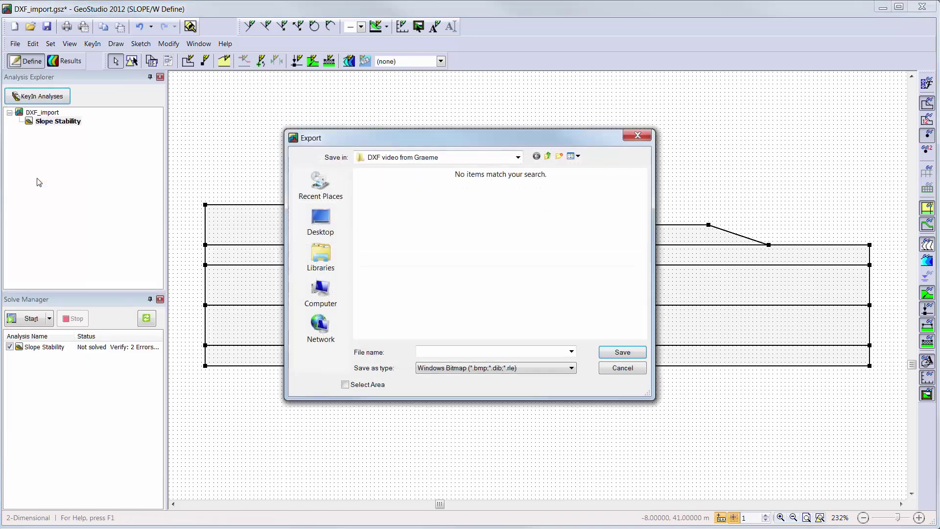
{"action": "left_click", "coordinate": [572, 368]}
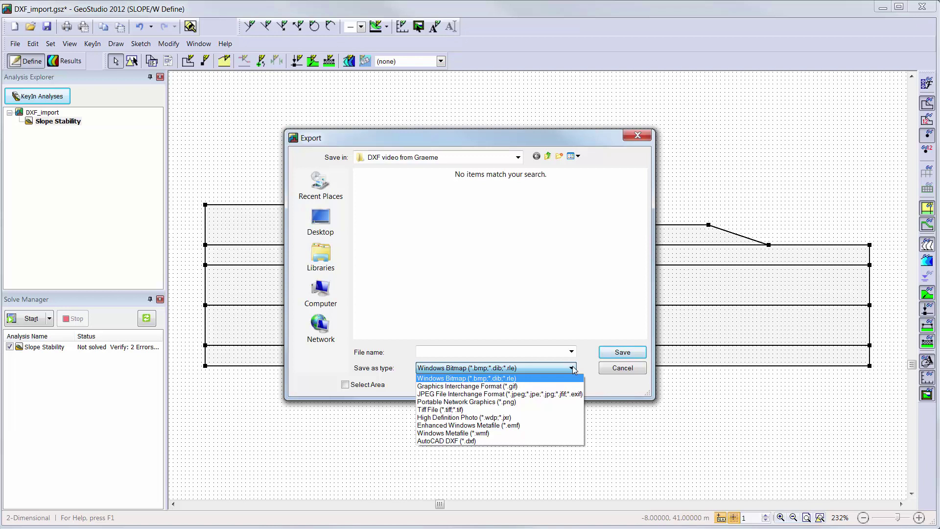
{"action": "left_click", "coordinate": [557, 441]}
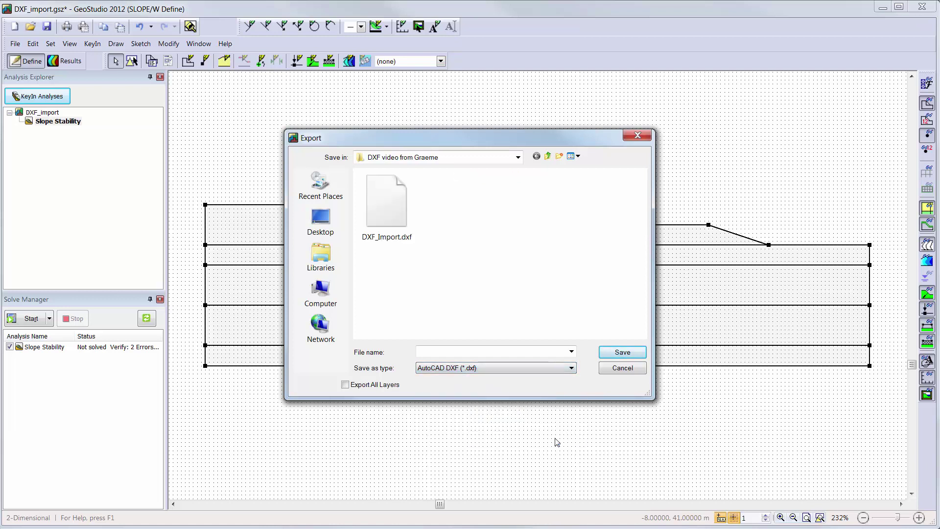
{"action": "left_click", "coordinate": [434, 352]}
{"action": "type", "text": "DXF_"}
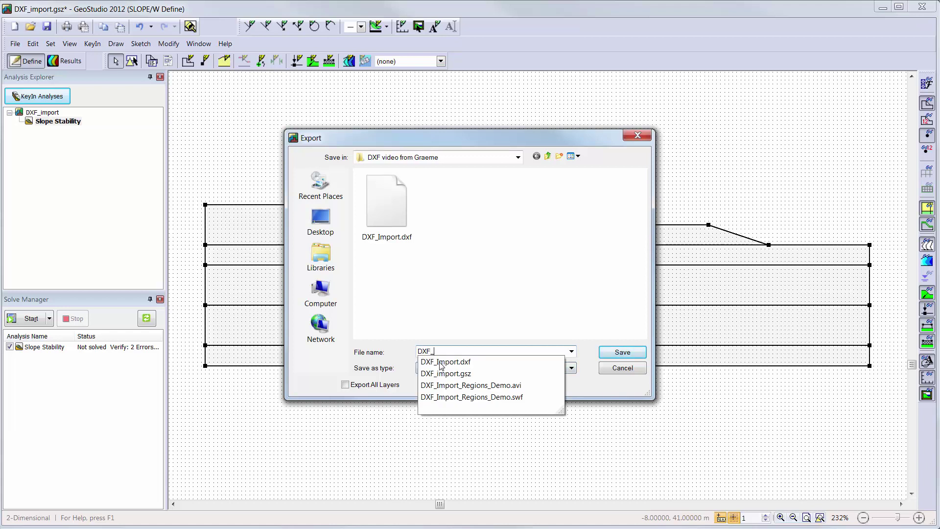
{"action": "type", "text": "export"}
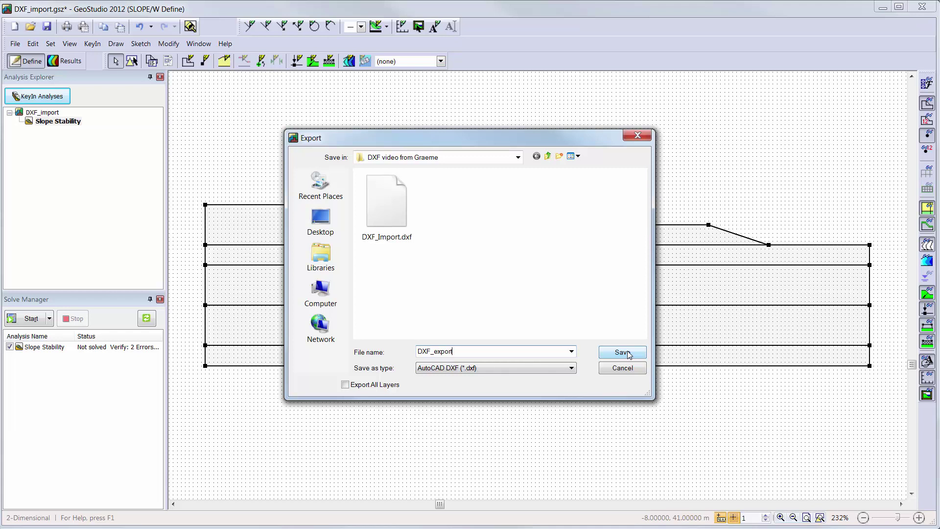
{"action": "left_click", "coordinate": [392, 387]}
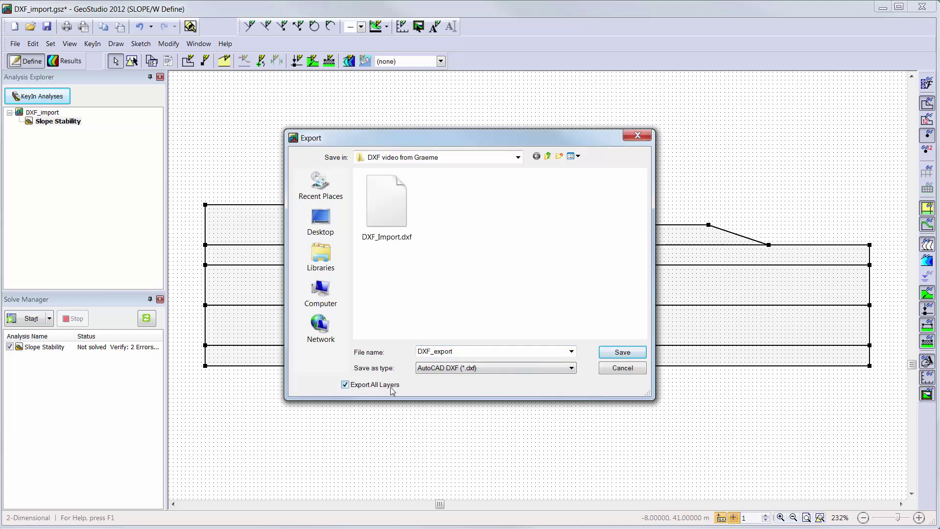
Save the DXF_export file.
{"action": "left_click", "coordinate": [623, 352]}
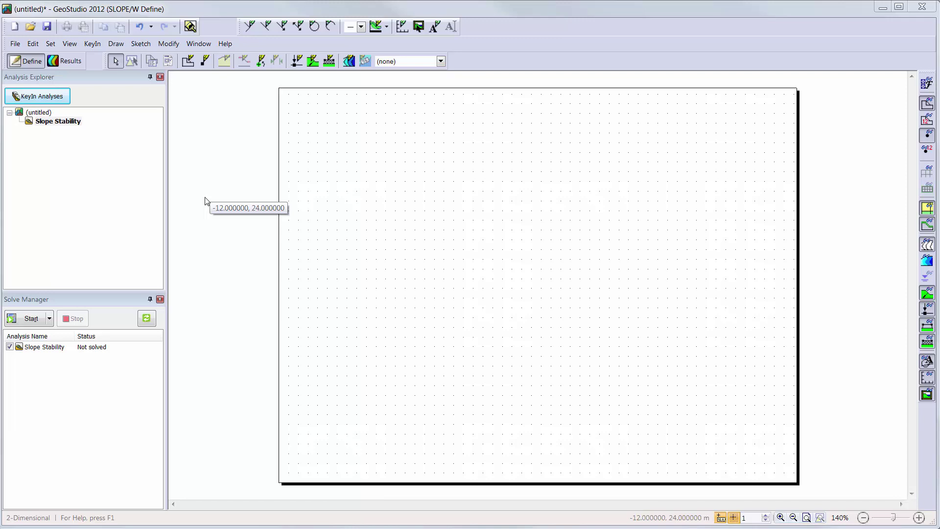
Add DXF_Import.dxf as a new sketch picture.
{"action": "left_click", "coordinate": [141, 45]}
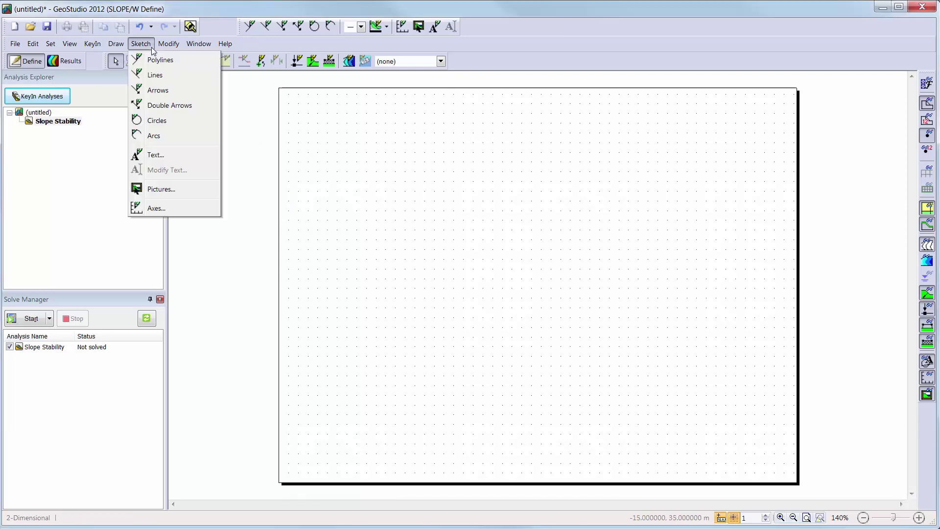
{"action": "left_click", "coordinate": [175, 190]}
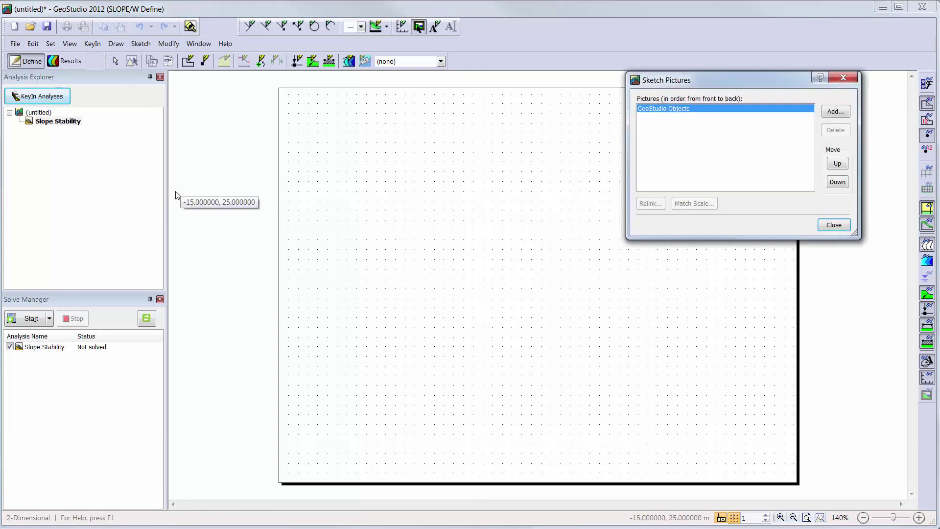
{"action": "left_click", "coordinate": [834, 116]}
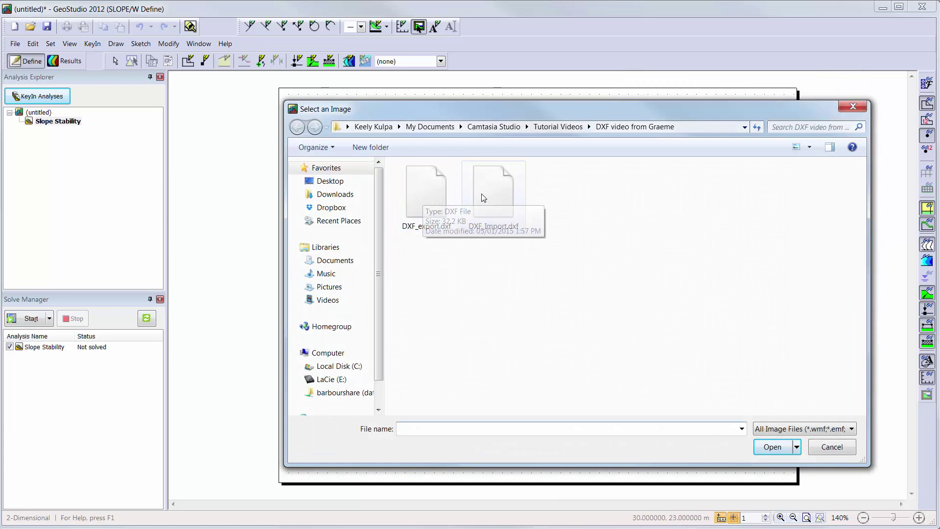
{"action": "left_click", "coordinate": [498, 203]}
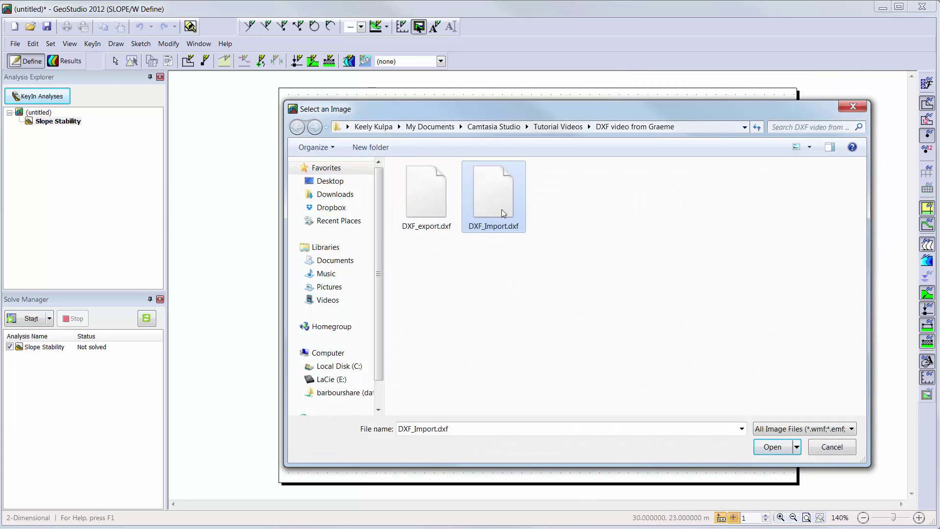
{"action": "left_click", "coordinate": [775, 448]}
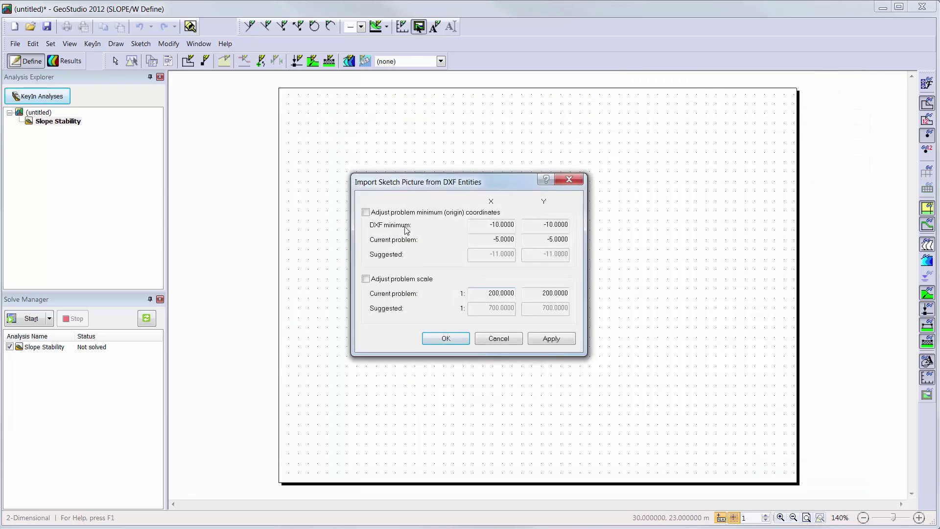
Enable origin and scale adjustment and place the picture at origin -11, -11, scale 1:700.
{"action": "left_click", "coordinate": [404, 214]}
{"action": "left_click", "coordinate": [412, 280]}
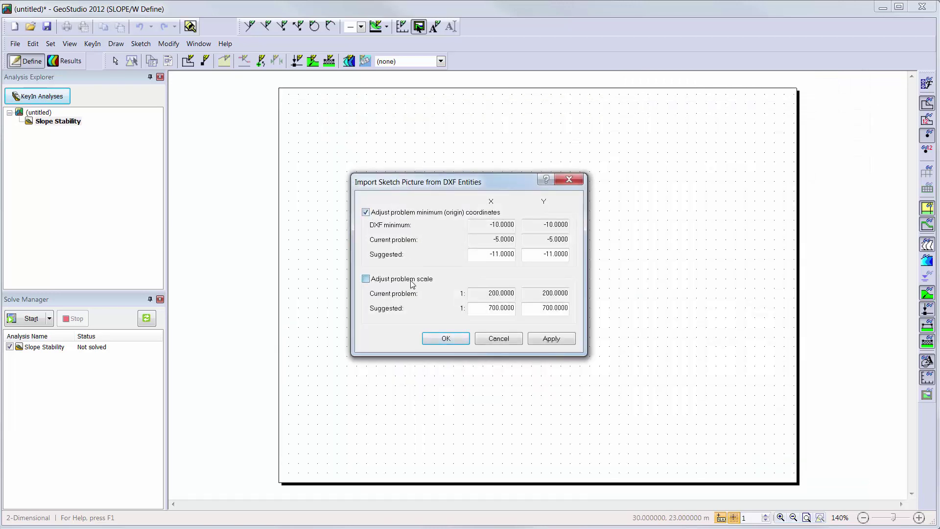
{"action": "left_click", "coordinate": [552, 338]}
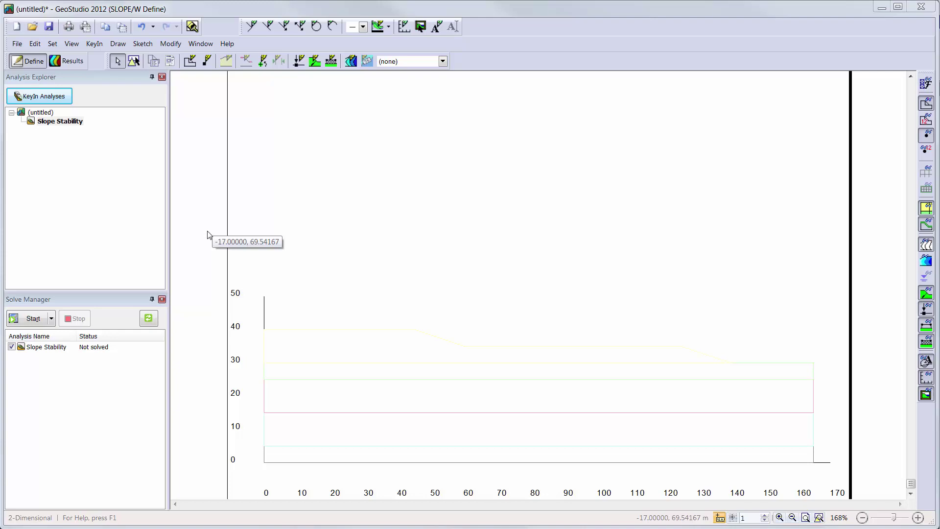
Open Export as Previous Version and list the GeoStudio 2012 and 2007 .gsz save types.
{"action": "left_click", "coordinate": [17, 44]}
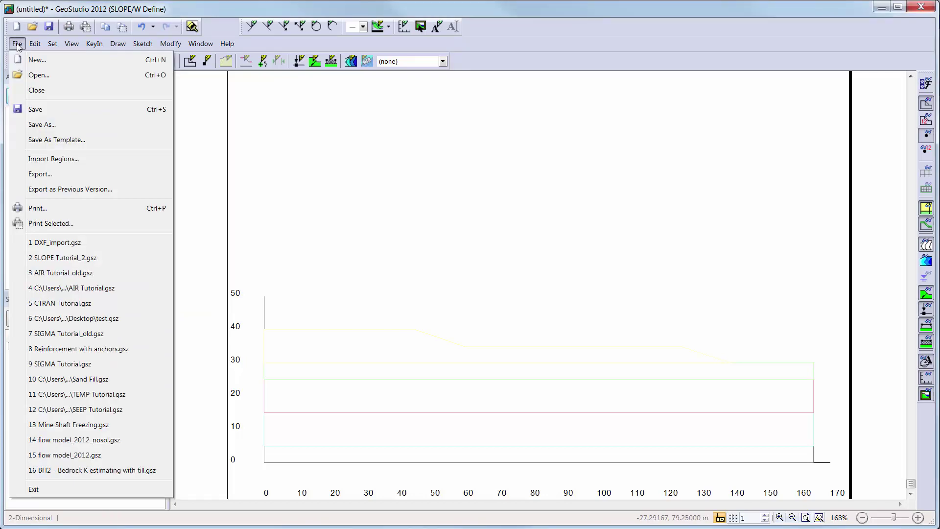
{"action": "left_click", "coordinate": [41, 191]}
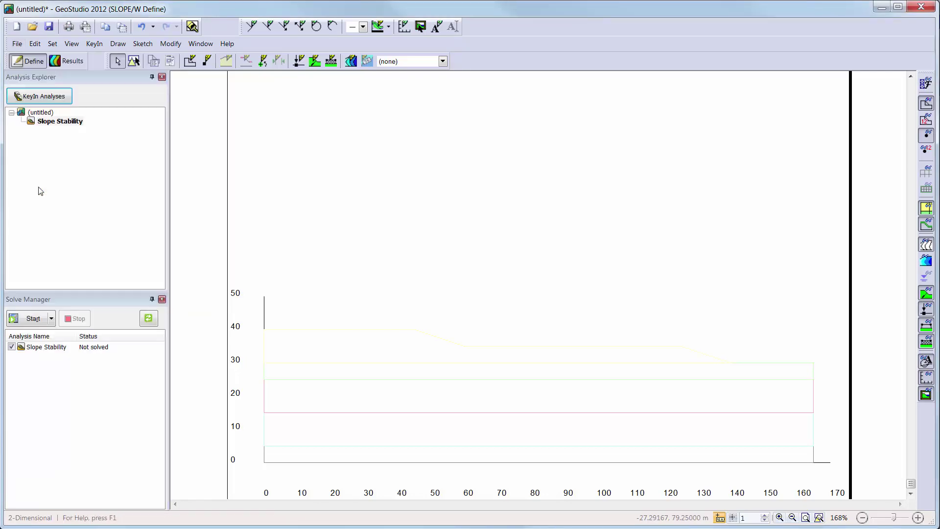
{"action": "left_click", "coordinate": [557, 419]}
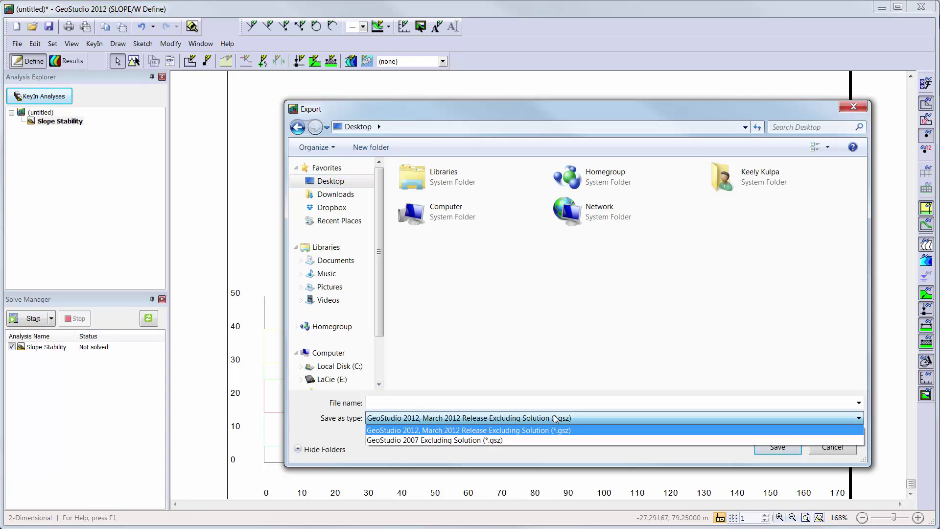